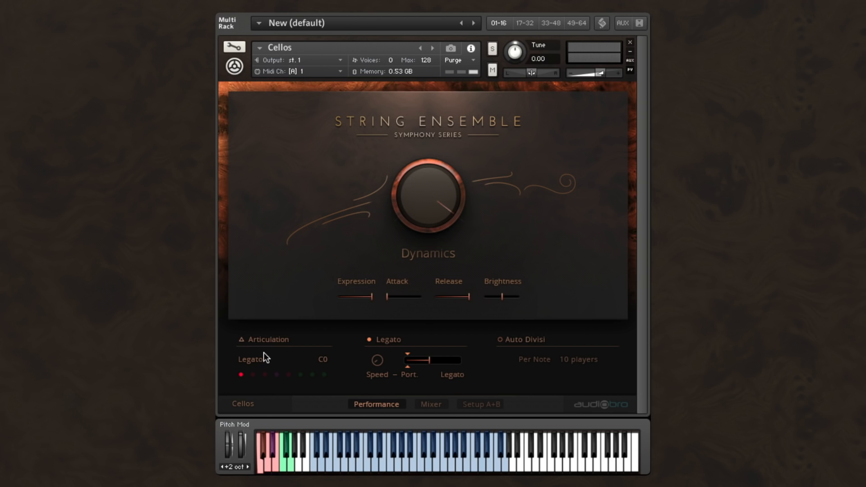
Look over the articulation slot setup, the Dynamics and Expression controls, the microphone mixer and the Setup A+B page
left_click(269, 339)
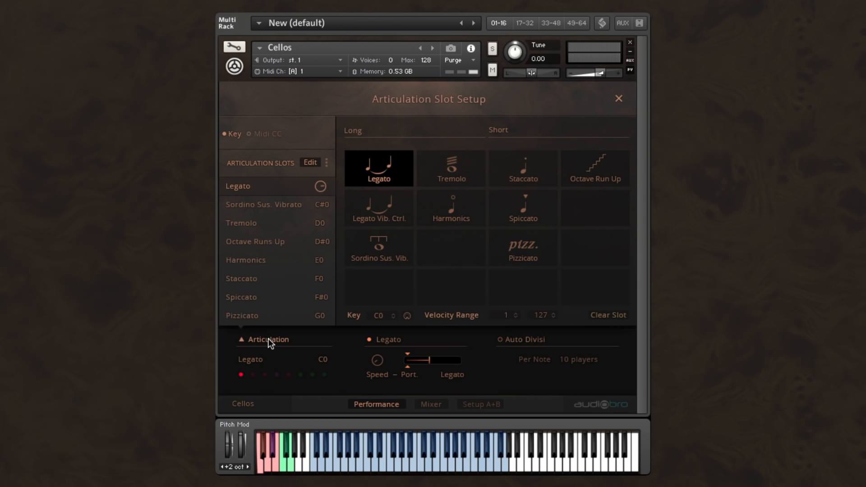
left_click(268, 339)
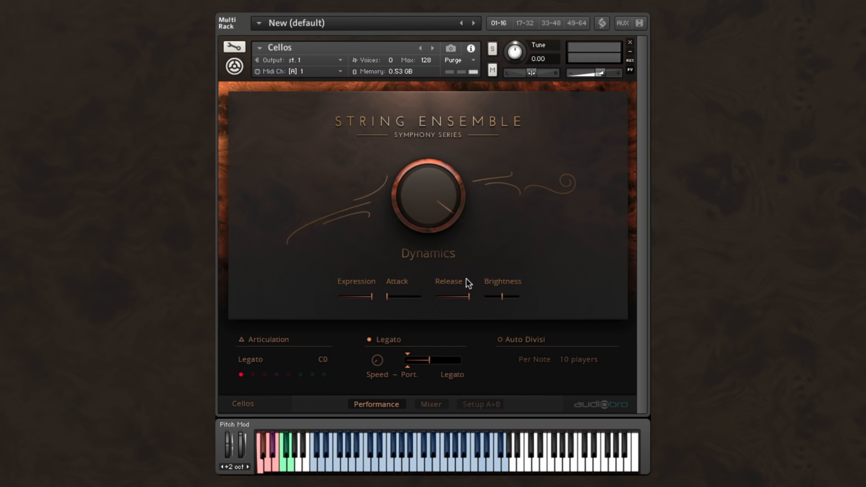
left_click_drag(411, 185, 435, 219)
left_click_drag(428, 179, 428, 147)
mouse_move(371, 297)
left_mouse_down()
mouse_move(342, 299)
mouse_move(371, 300)
left_mouse_up()
left_click(430, 404)
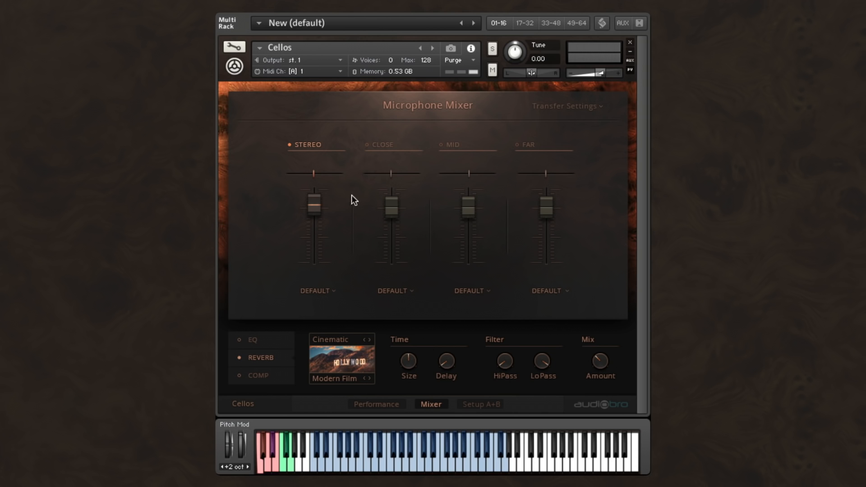
left_click(477, 406)
left_click(386, 405)
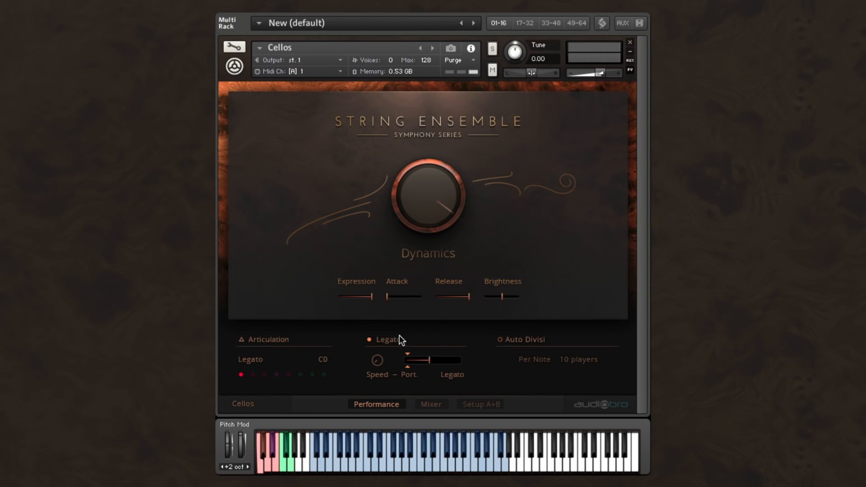
Assign learned MIDI CC automation to the Legato Speed, Attack and Auto Divisi on/off controls
right_click(378, 358)
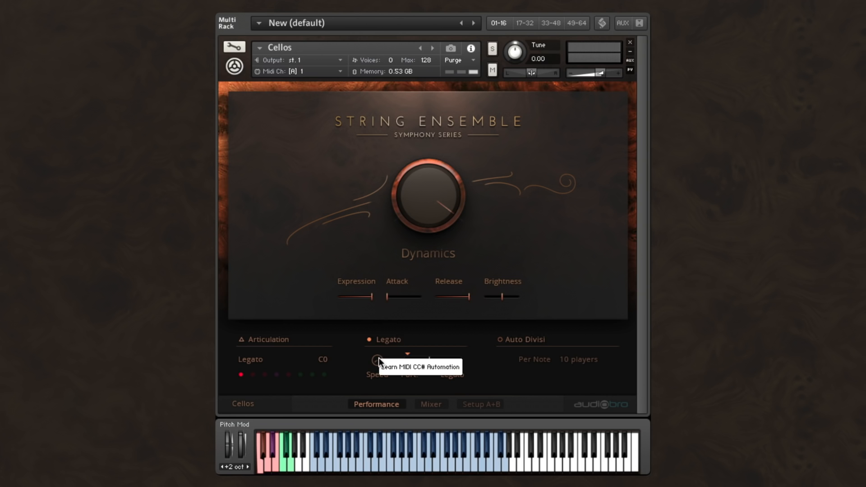
left_click(410, 366)
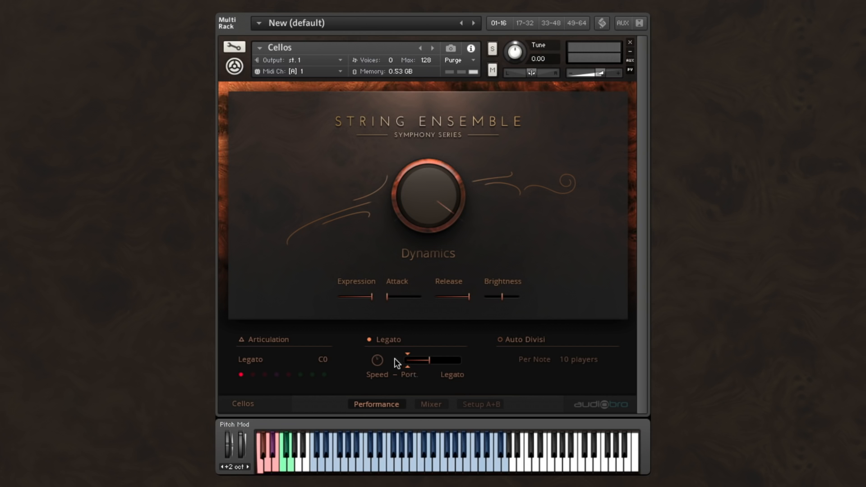
right_click(402, 297)
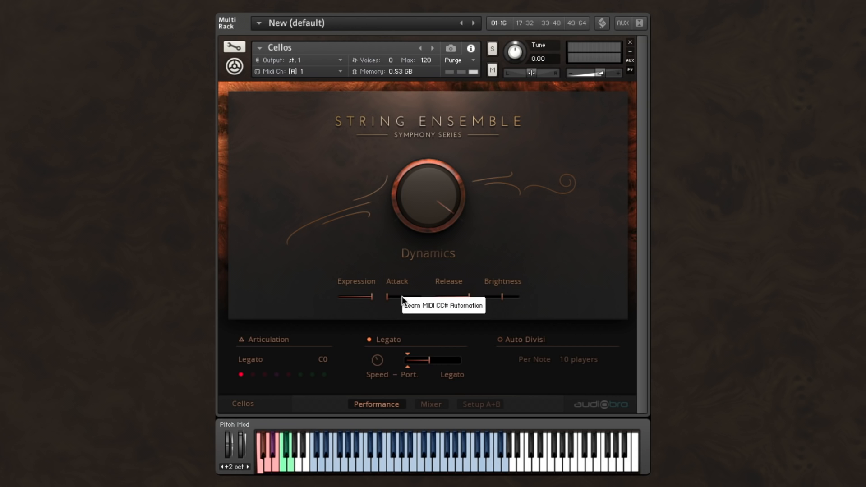
left_click(441, 306)
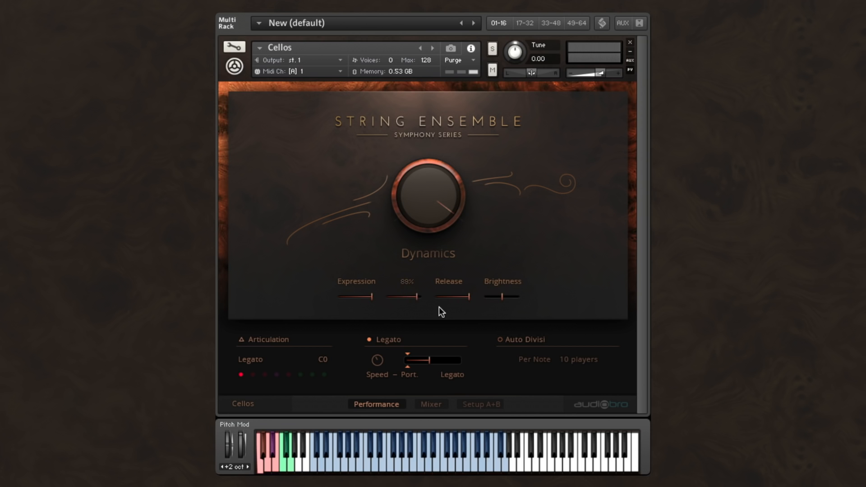
right_click(500, 341)
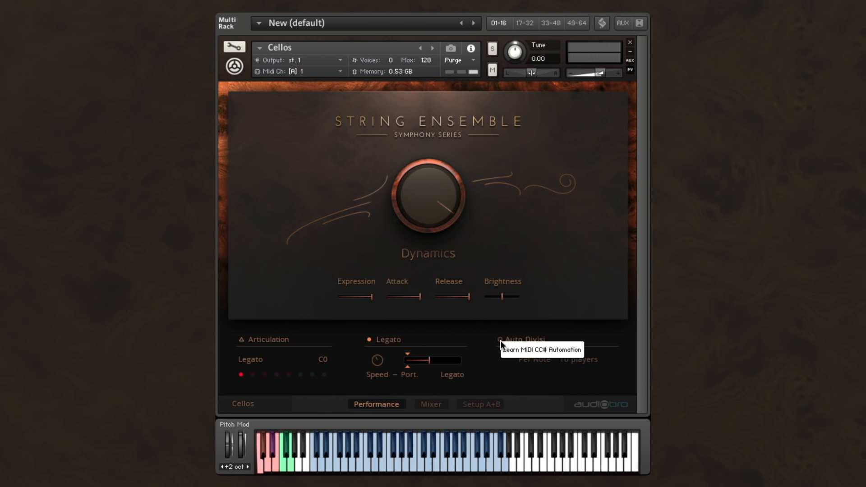
left_click(508, 348)
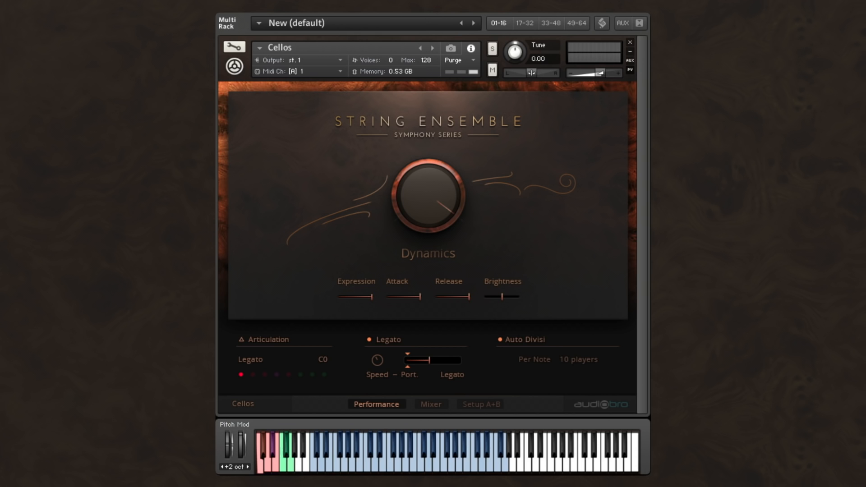
Save the Cellos instrument as a patch-only file named Cellos_AK _CCS in the Instruments folder
left_click(422, 14)
mouse_move(435, 88)
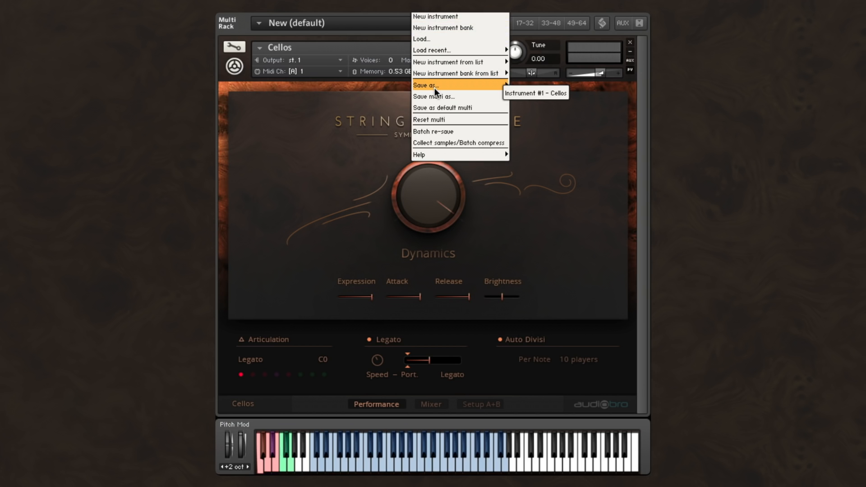
left_click(529, 93)
left_click(392, 41)
type("_")
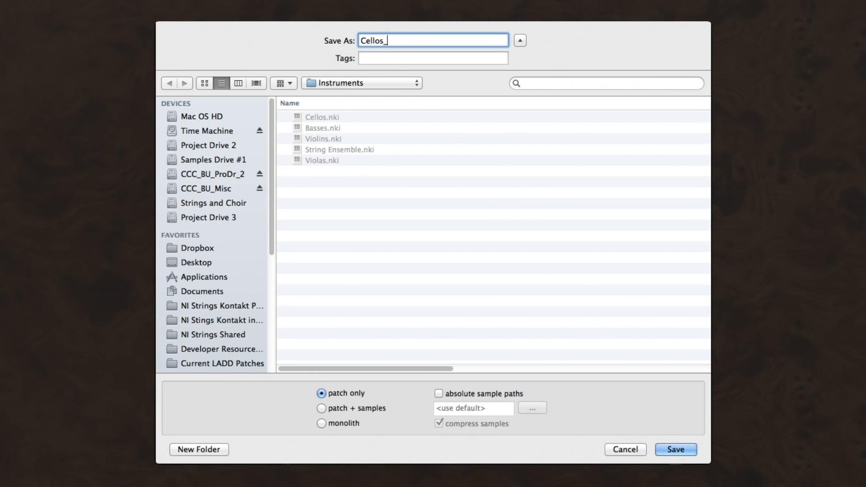
type("AK _CCS")
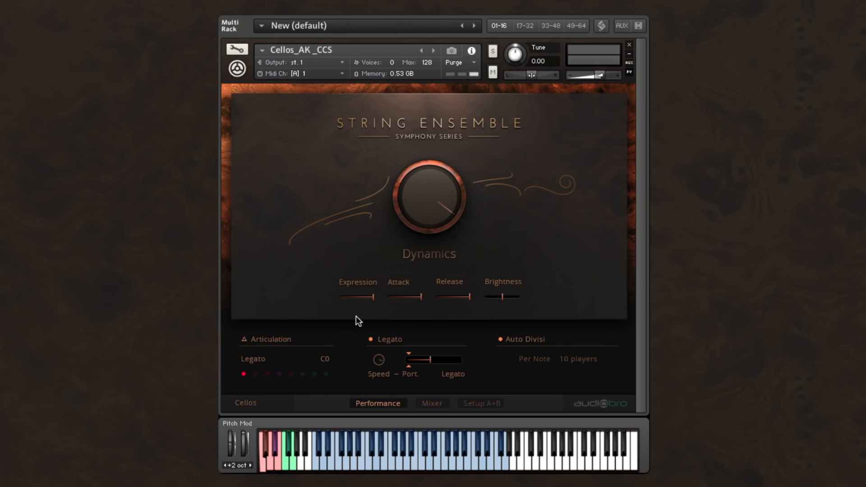
In the articulation slot setup, set the Legato slot (C0) and the Sordino Sus. Vibrato slot (C#0) to None
left_click(278, 341)
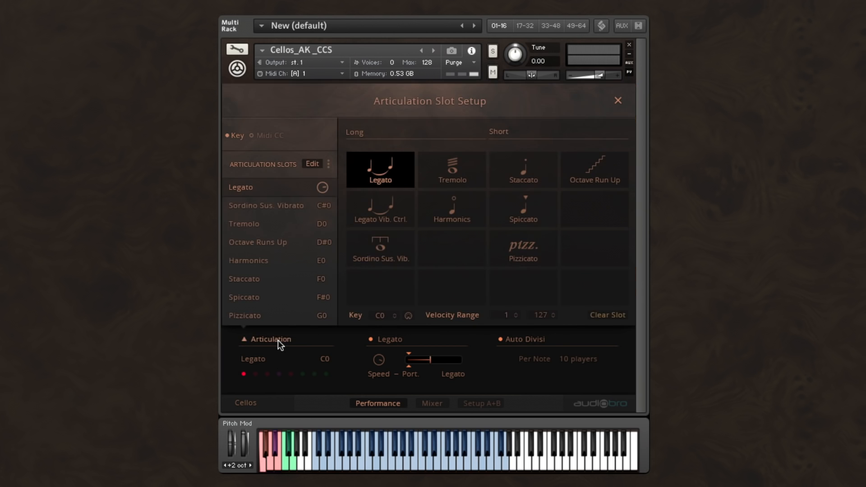
left_click(244, 189)
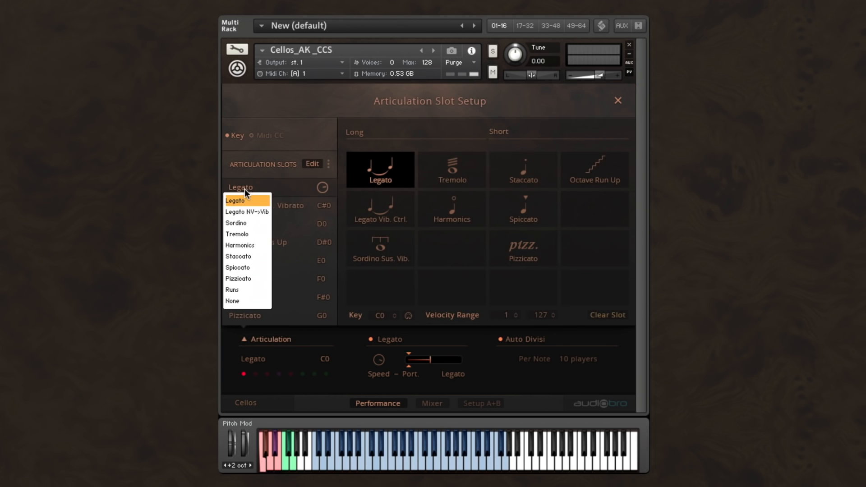
left_click(235, 302)
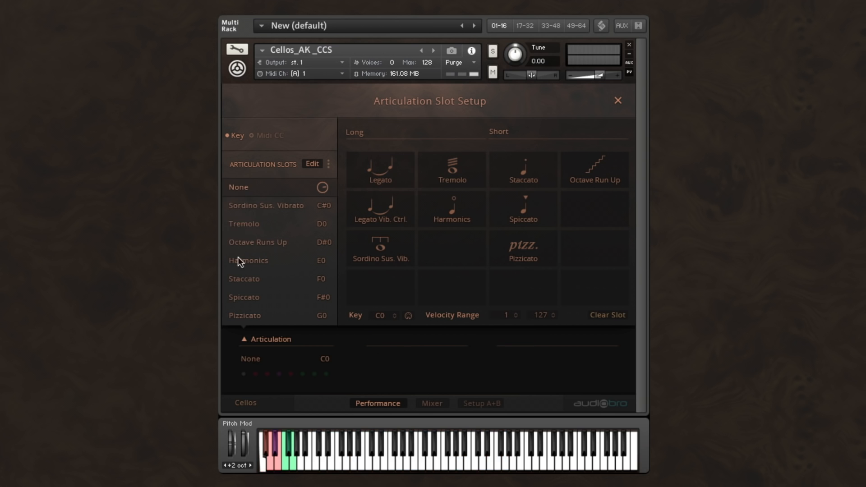
left_click(237, 205)
left_click(239, 208)
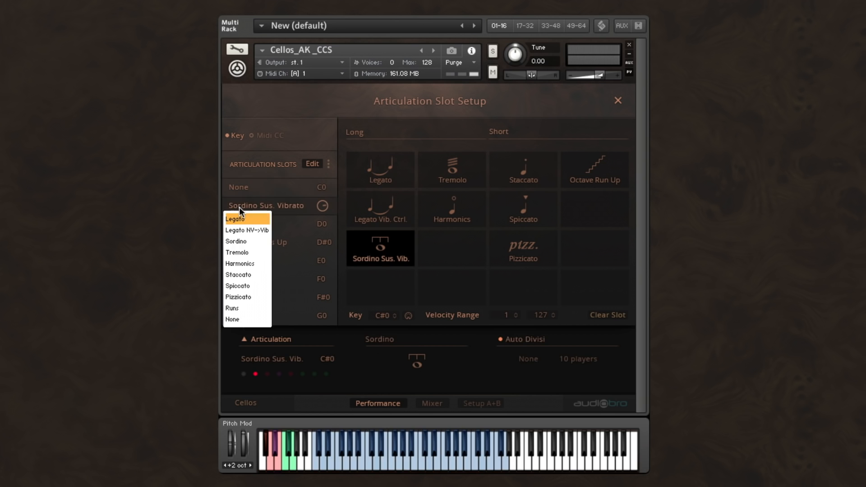
left_click(235, 319)
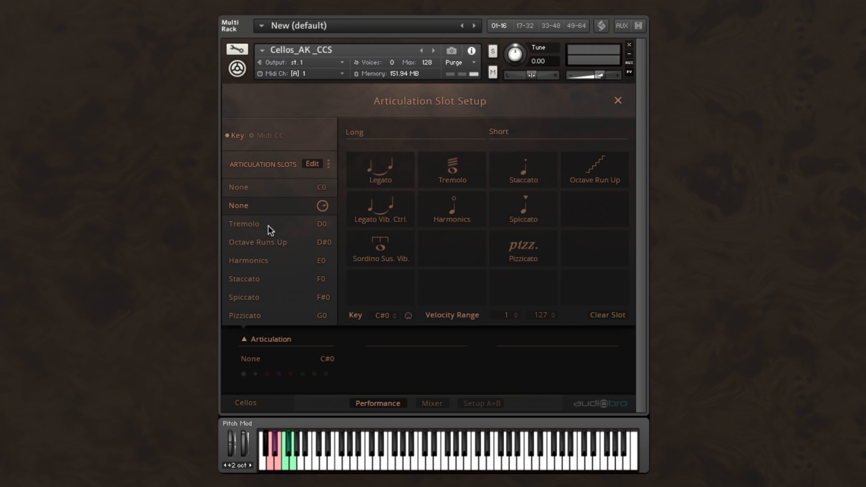
Set the Tremolo slot (D0) and the Octave Runs Up slot (D#0) to None
left_click(251, 226)
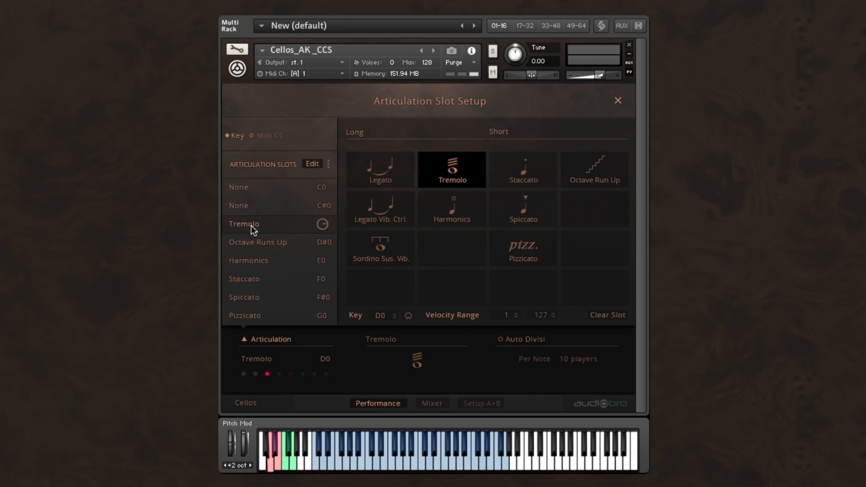
left_click(248, 222)
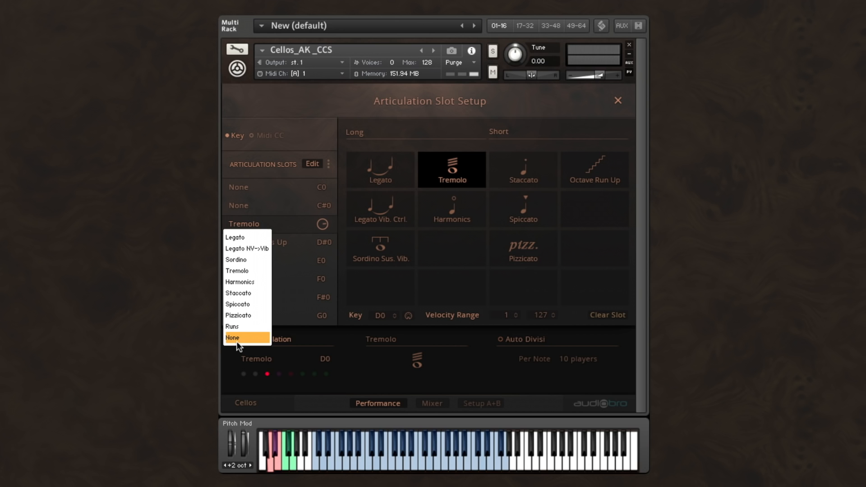
left_click(235, 338)
left_click(248, 244)
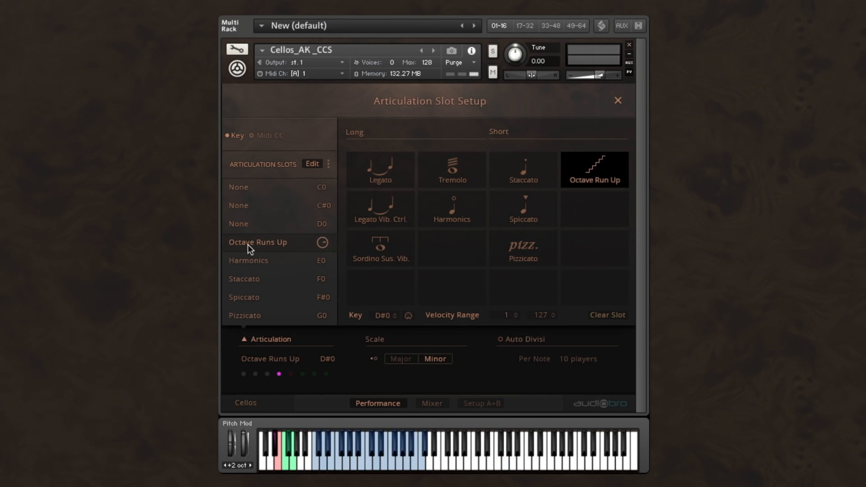
left_click(248, 243)
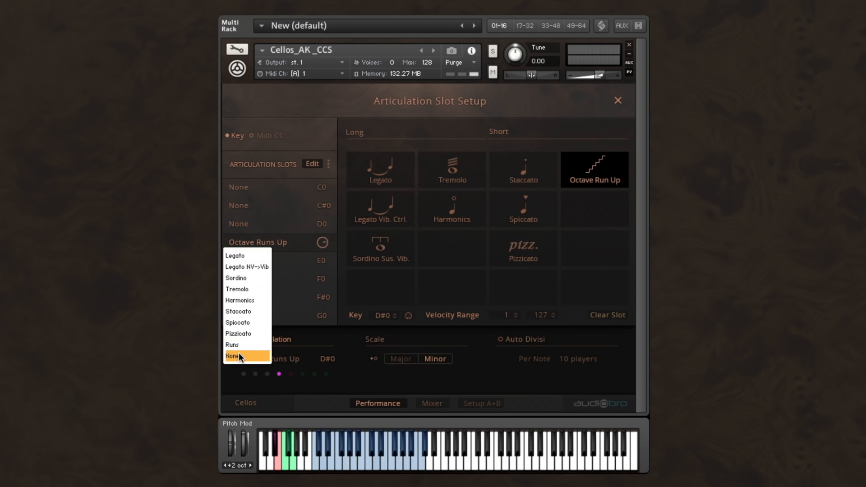
left_click(238, 354)
Set the Harmonics slot (E0) and the Staccato slot (F0) to None
left_click(236, 259)
left_click(236, 260)
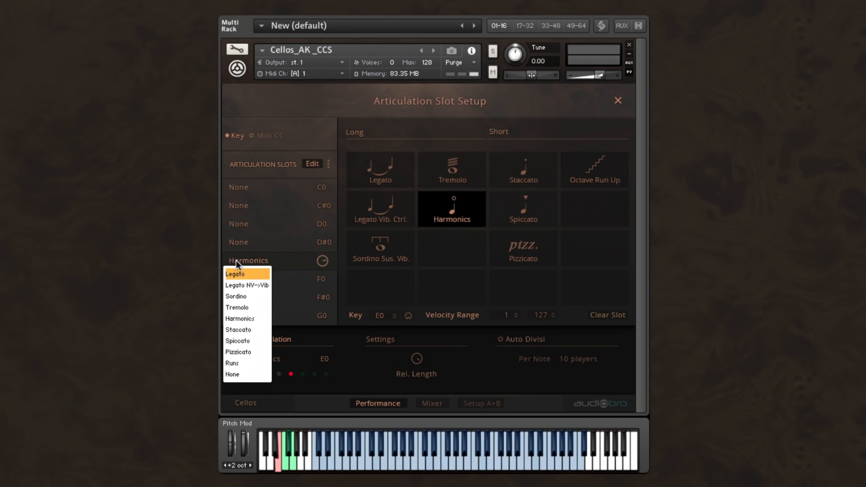
left_click(238, 374)
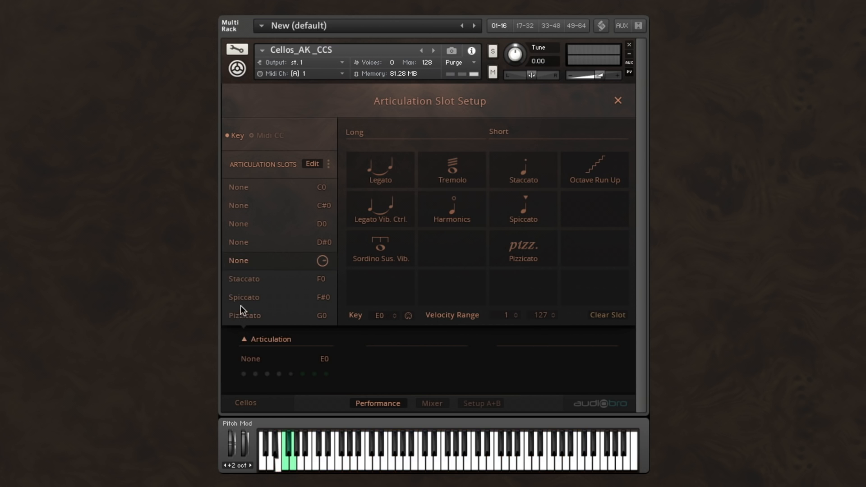
left_click(244, 279)
left_click(244, 277)
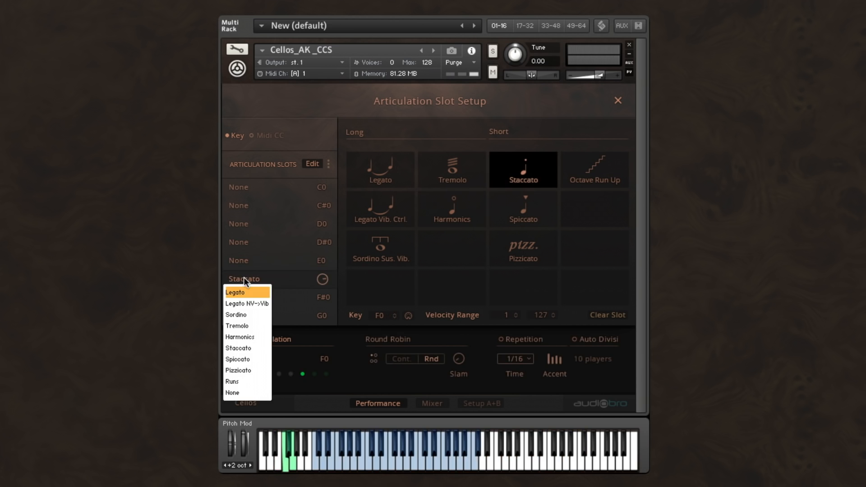
left_click(241, 393)
Set the Spiccato slot (F#0) and the Pizzicato slot (G0) to None and close the articulation slot setup
left_click(245, 300)
left_click(245, 300)
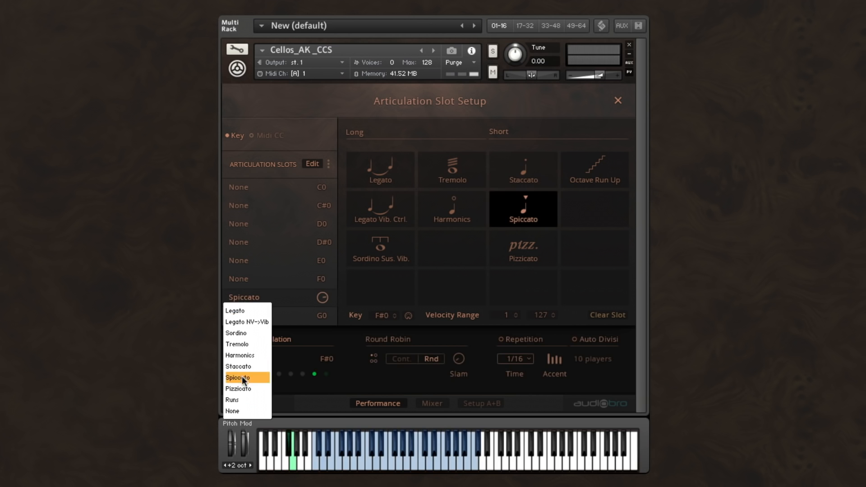
left_click(238, 412)
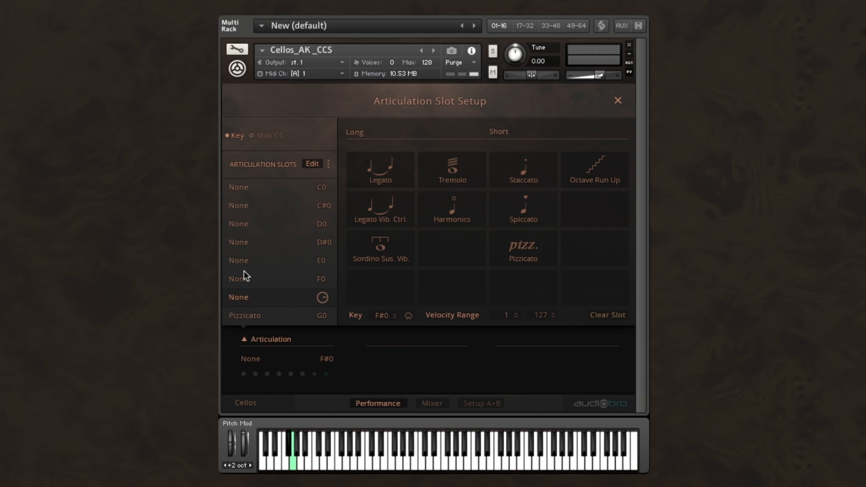
left_click(241, 314)
left_click(244, 314)
left_click(231, 426)
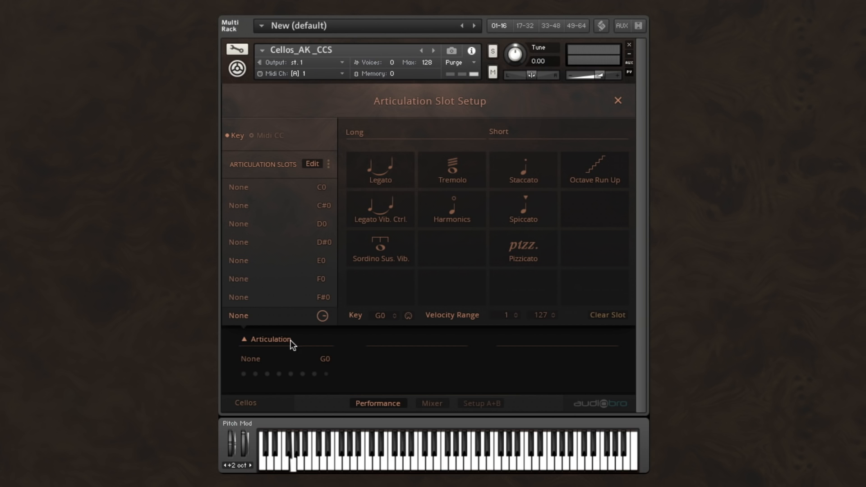
left_click(269, 340)
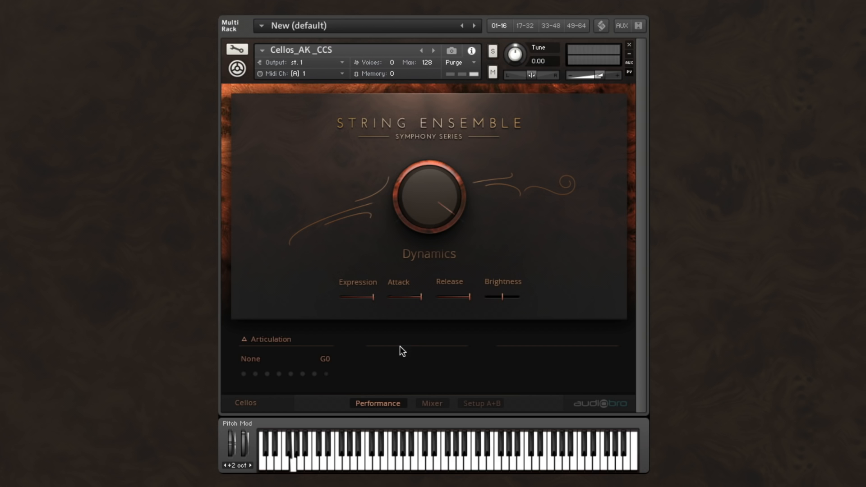
Save the emptied instrument as a patch-only file named Cellos_AK _CCS_Empty in the Instruments folder
left_click(420, 17)
mouse_move(430, 84)
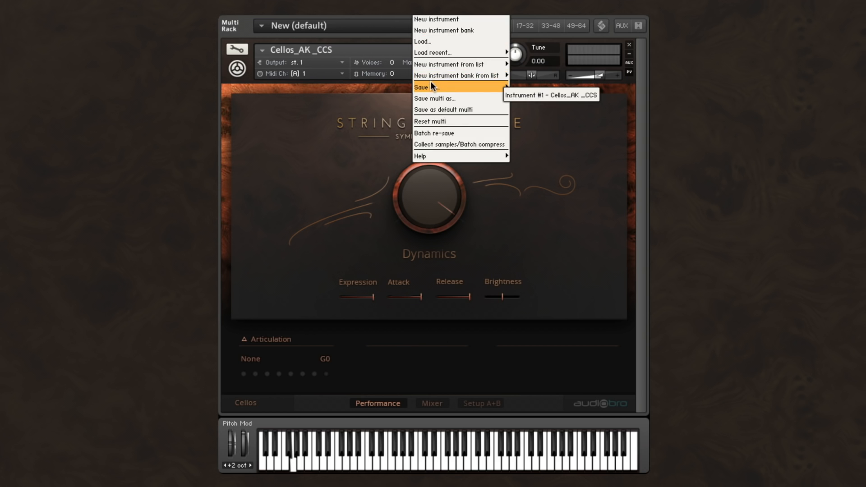
left_click(524, 92)
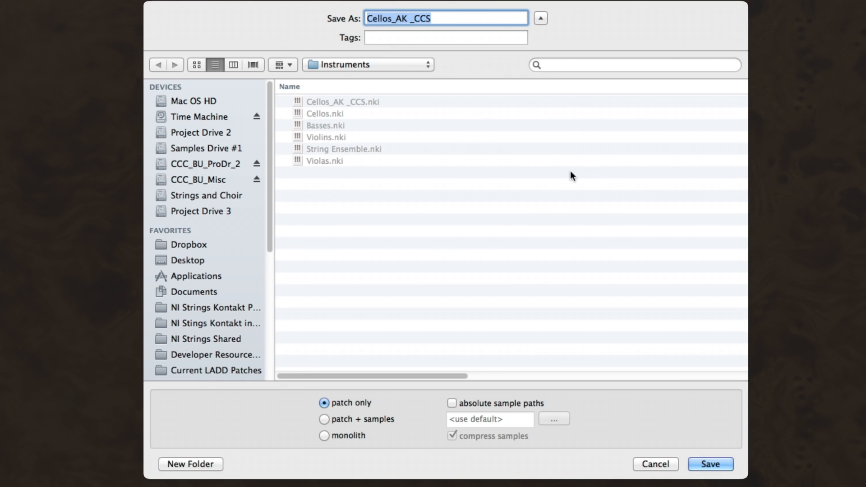
left_click(443, 17)
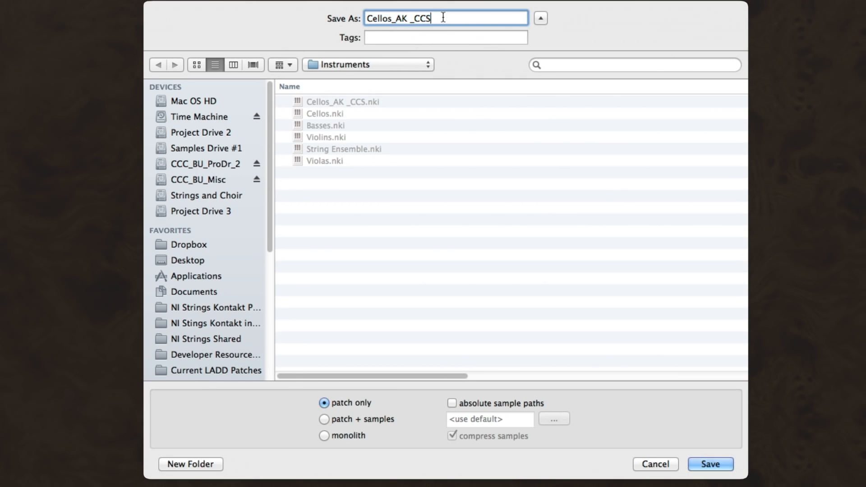
type("_Empty")
left_click(712, 462)
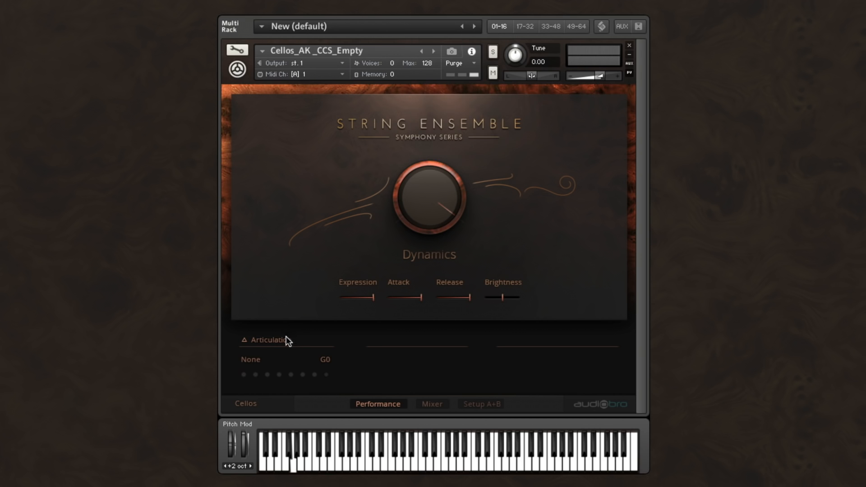
Reopen the articulation slot setup and assign the Legato articulation to the empty C0 slot
left_click(287, 337)
left_click(242, 188)
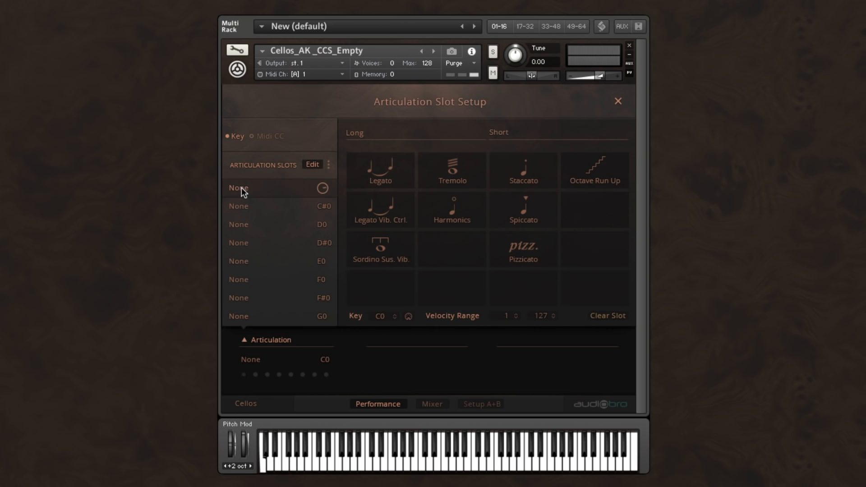
left_click(379, 176)
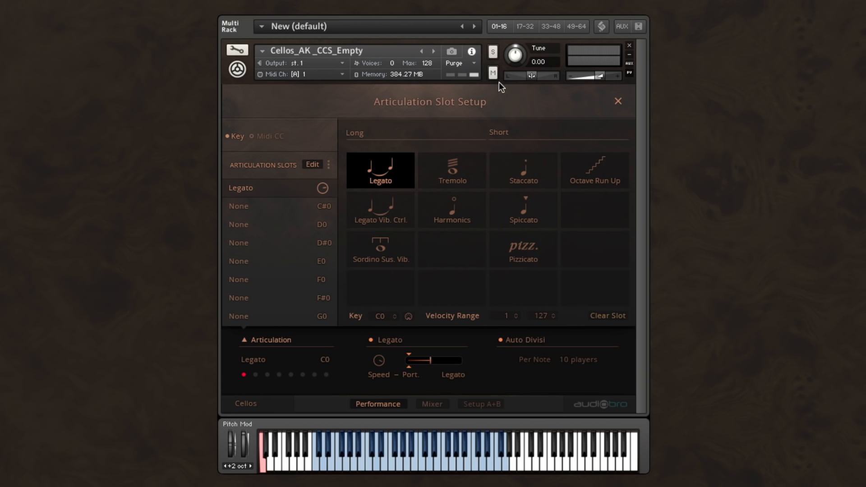
Replace Legato with the Spiccato articulation in the C0 slot and close the articulation slot setup
left_click(272, 340)
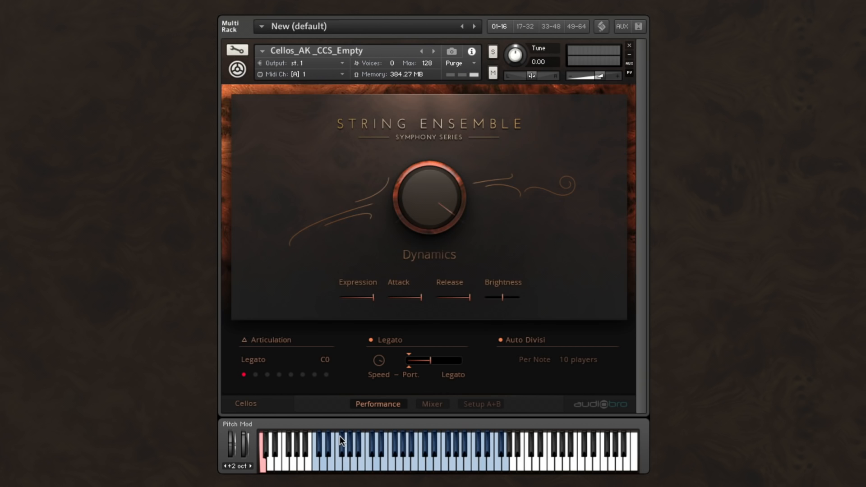
left_click(263, 339)
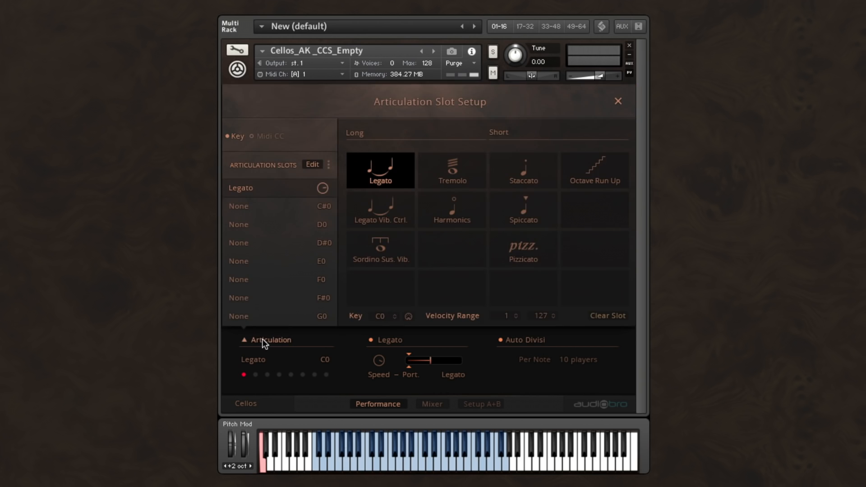
left_click(242, 189)
left_click(246, 267)
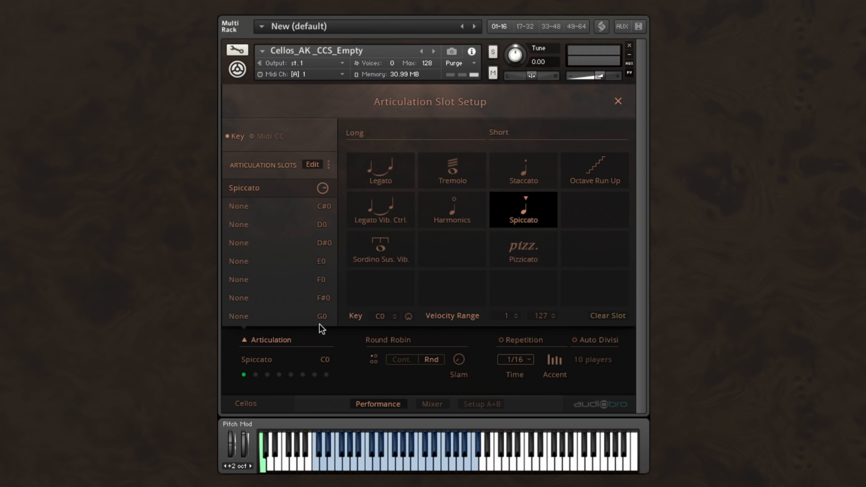
left_click(280, 341)
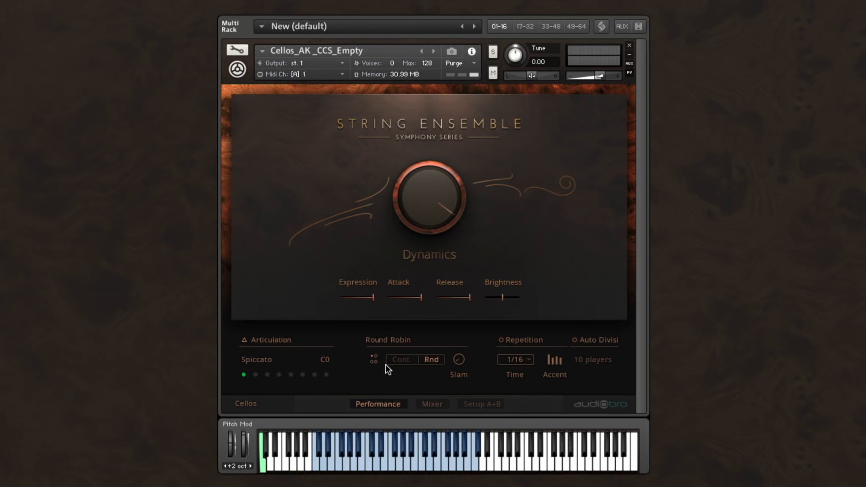
Enable the Close microphone and turn off the Stereo microphone in the microphone mixer
left_click(434, 404)
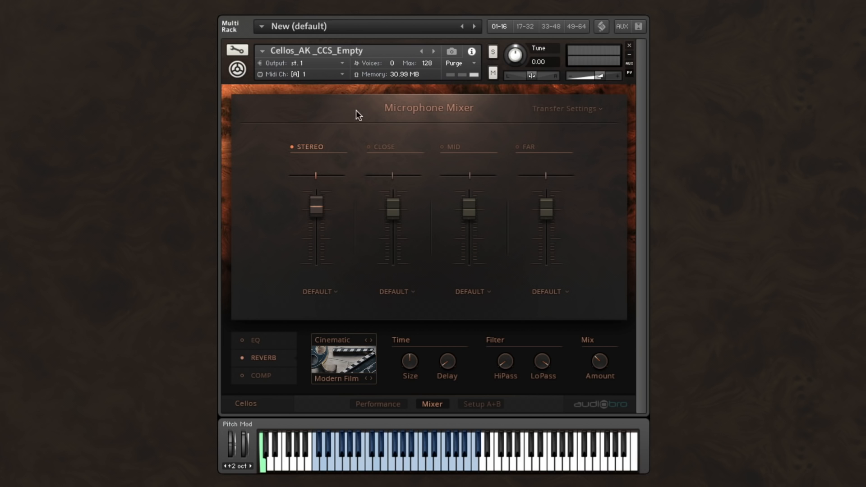
left_click(370, 148)
left_click(292, 147)
Try the Cellos A and Cellos B section setups, and set the section back to All Cellos
left_click(487, 403)
left_click(367, 176)
left_click(368, 194)
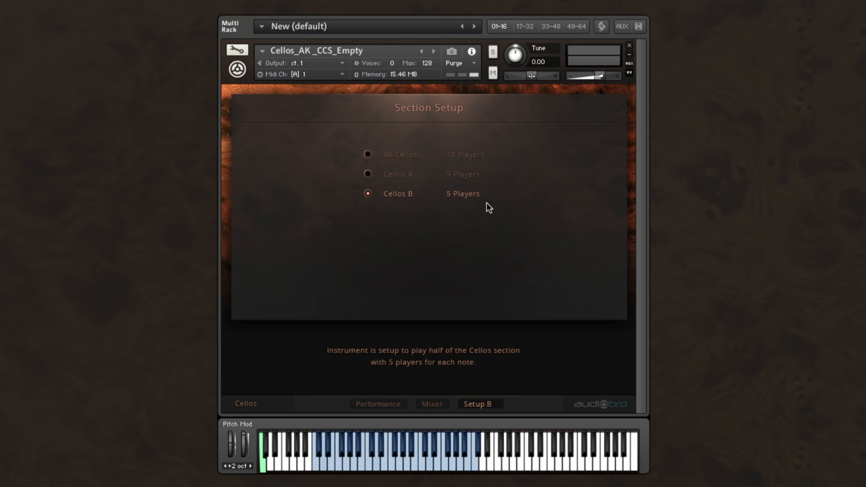
left_click(366, 175)
left_click(368, 154)
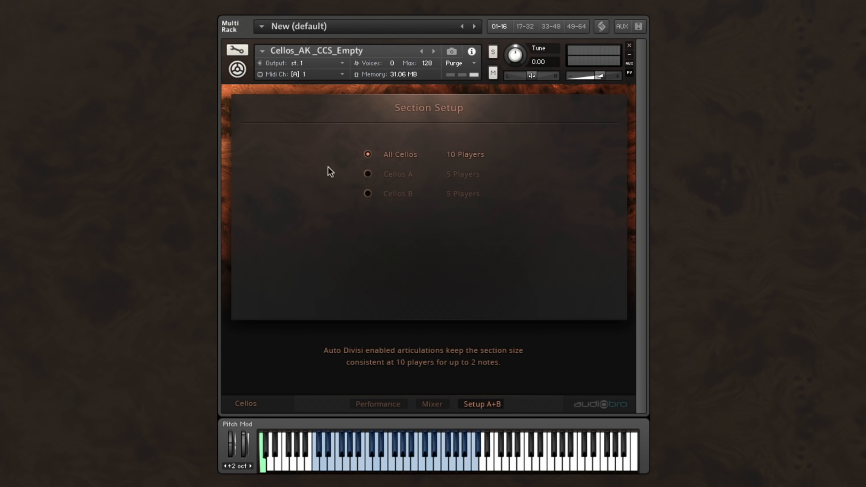